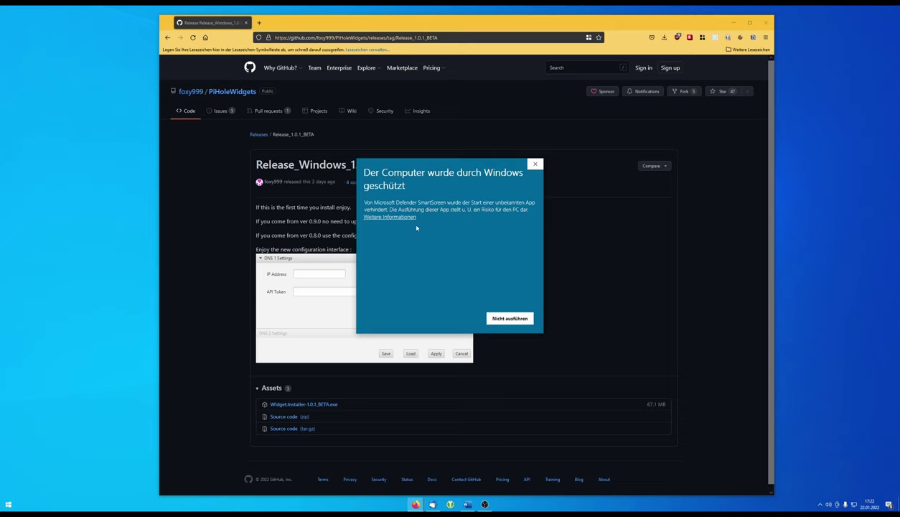
Show the additional information in the Windows SmartScreen warning for the blocked widget installer.
click(399, 217)
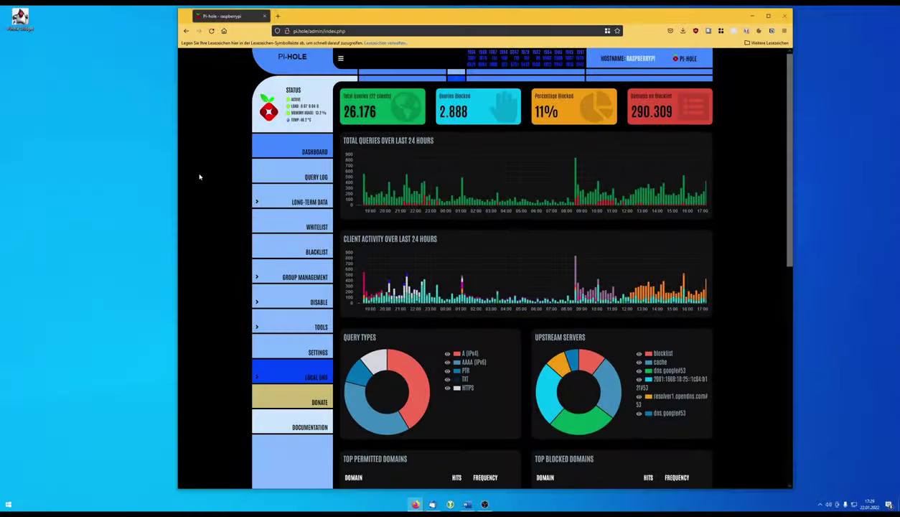
Try to display the API token from the API / Web interface settings of the Pi-hole admin page.
click(300, 358)
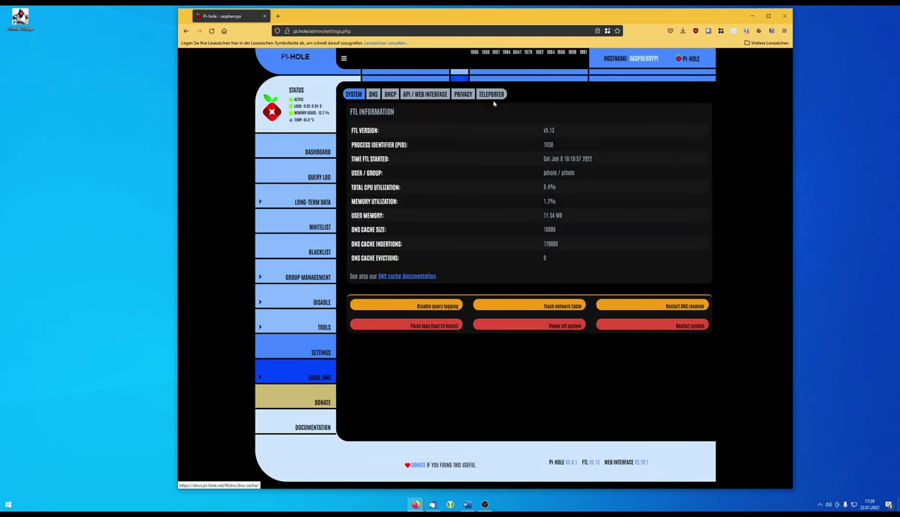
click(419, 97)
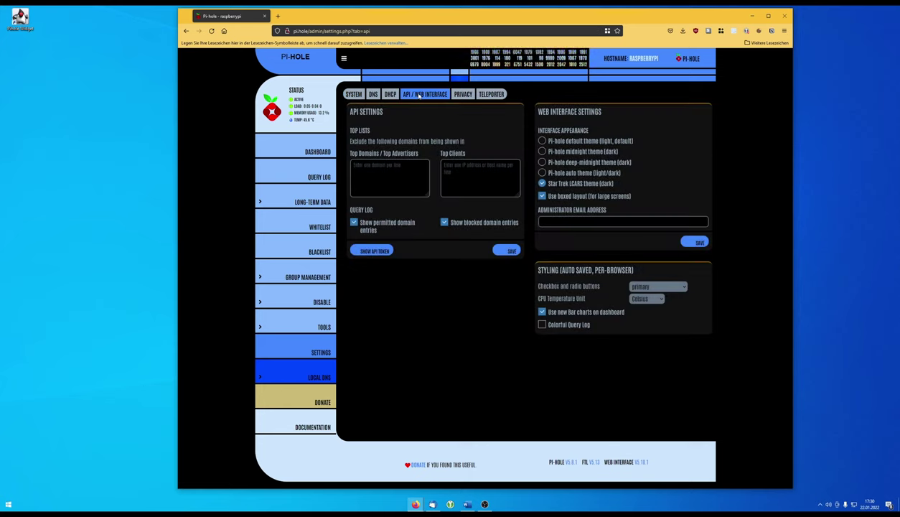
click(368, 253)
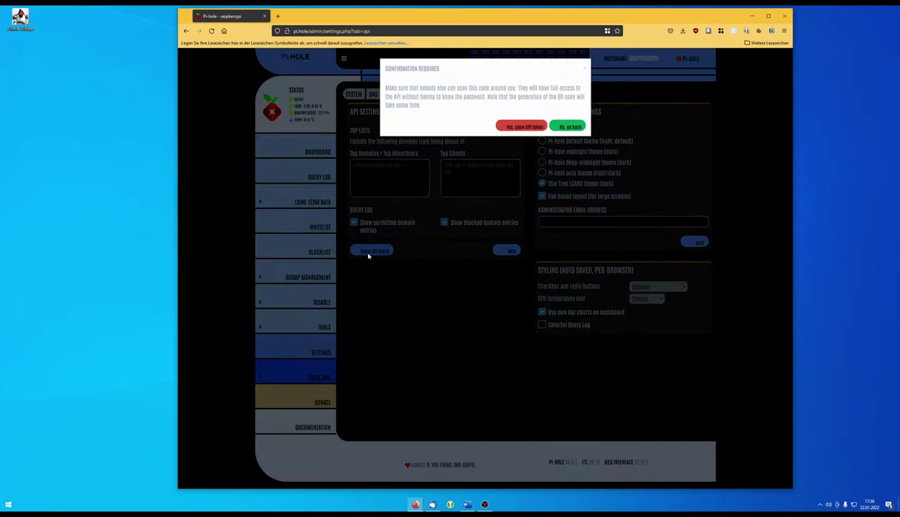
click(515, 127)
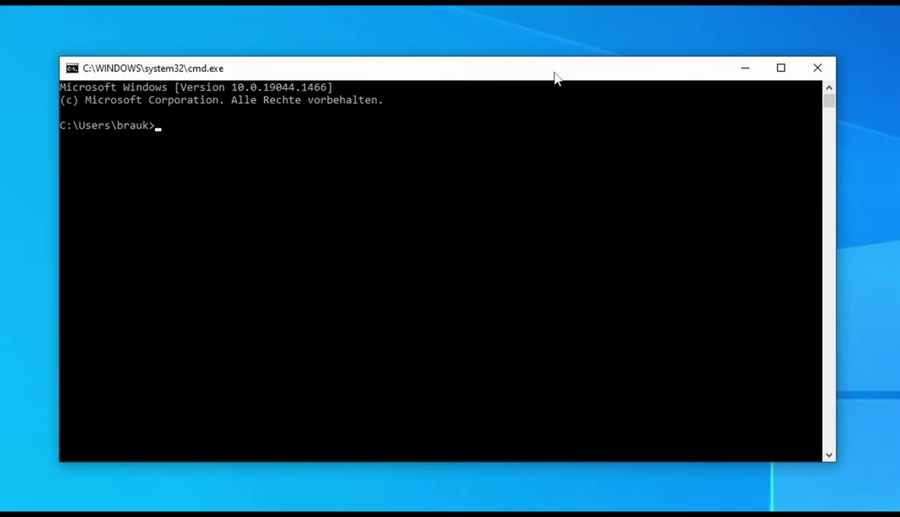
text(ssh pi@192.)
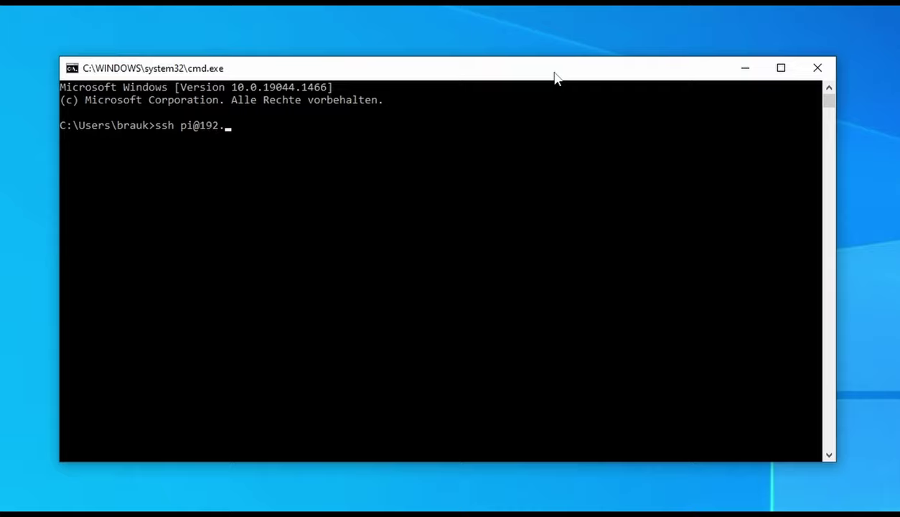
text(168.2.193)
key(Return)
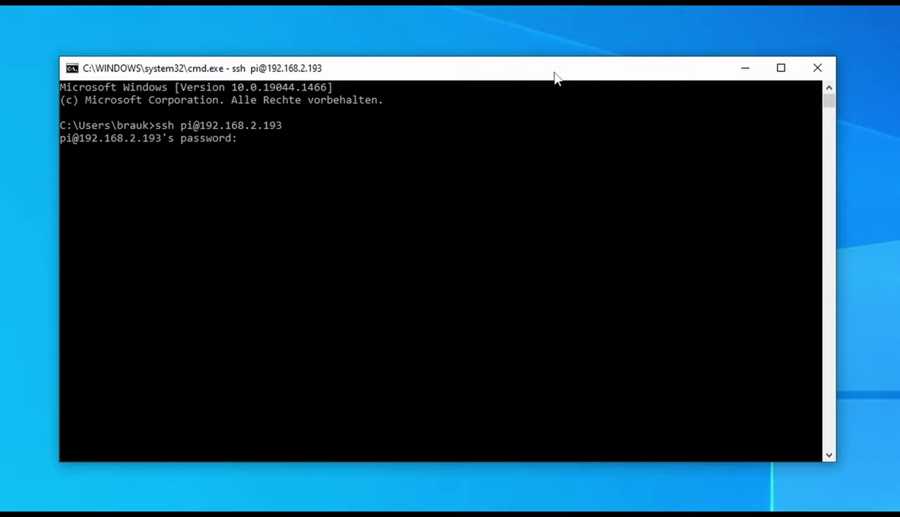
key(Return)
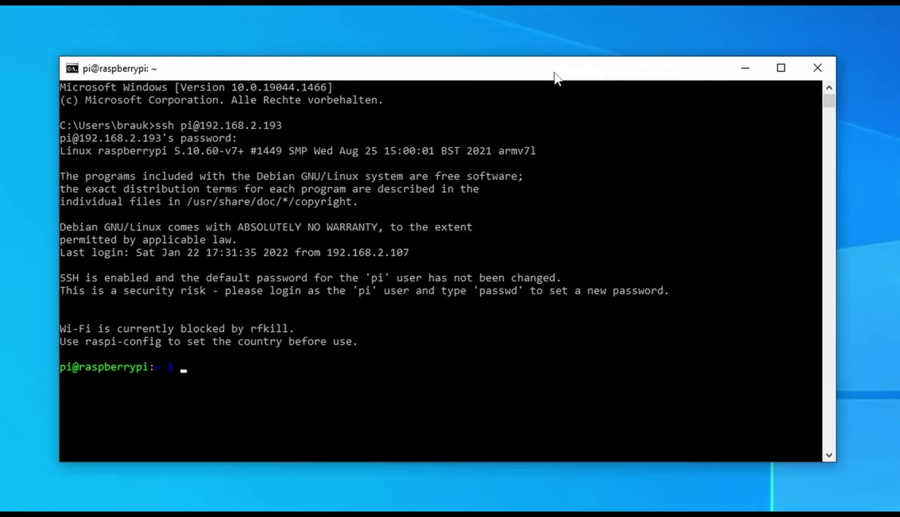
Set a new Pi-hole web interface password with pihole -a -p, entering and confirming the new password.
text(pihole -a -p)
key(Return)
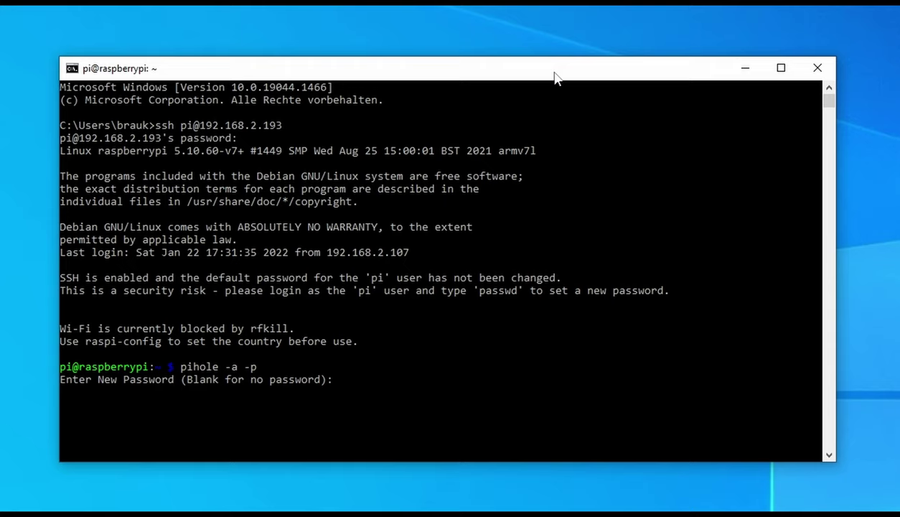
key(Return)
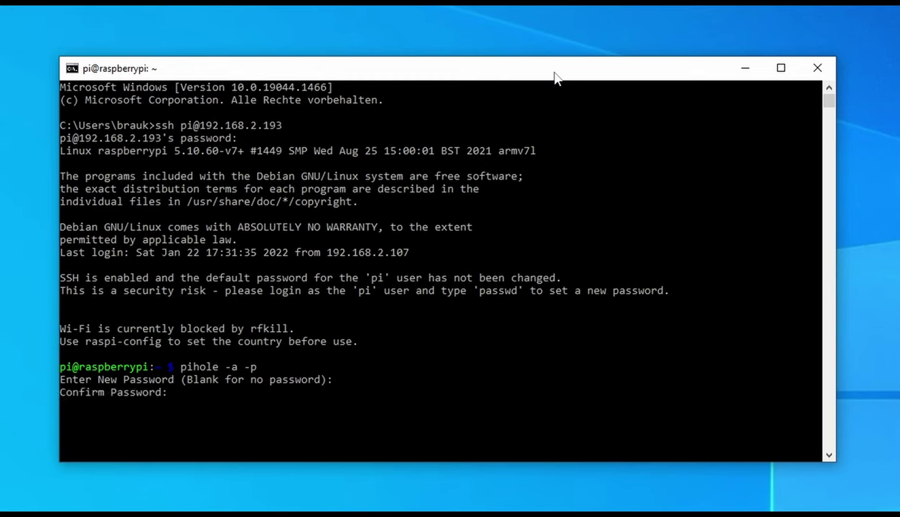
key(Return)
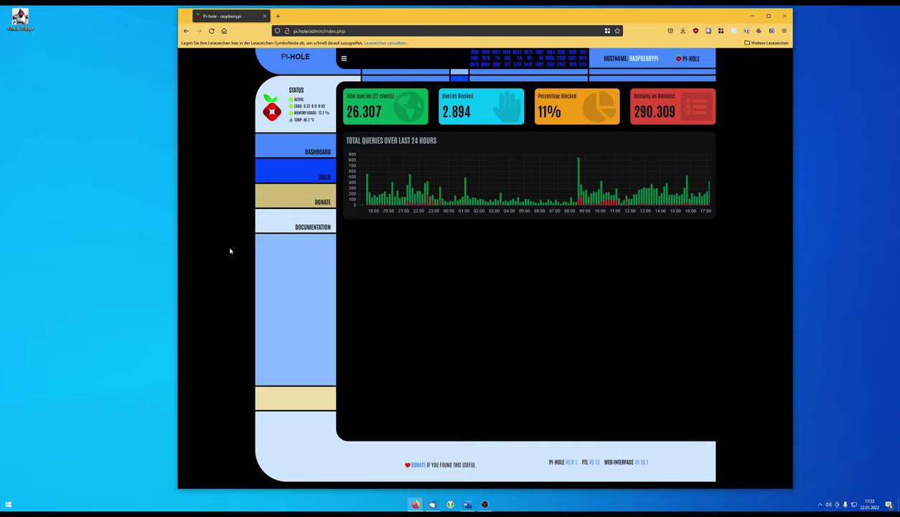
Log in to the Pi-hole admin page with the password, remembered for 7 days, and decline storing the password in the browser.
click(319, 153)
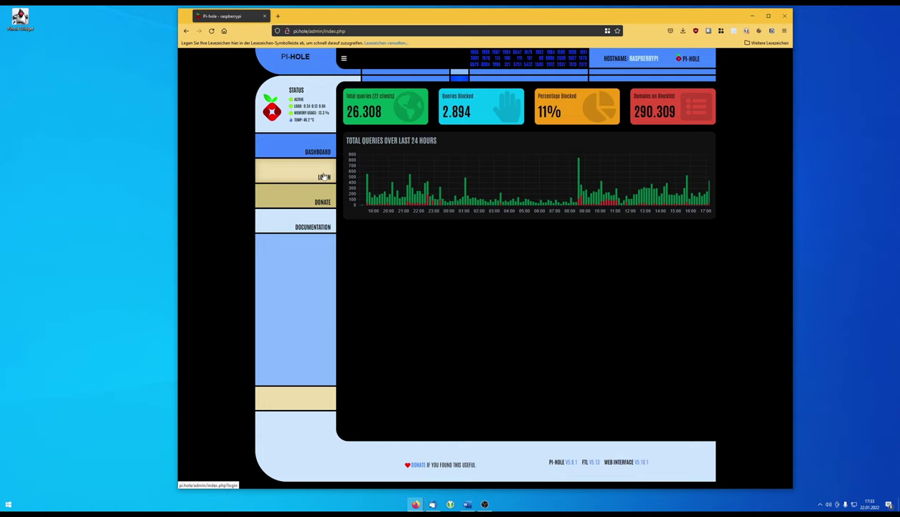
click(324, 176)
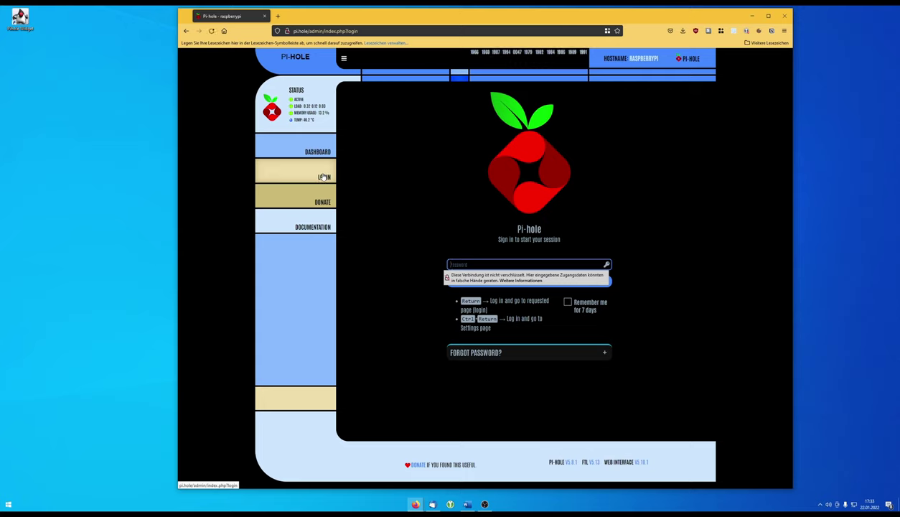
text(••)
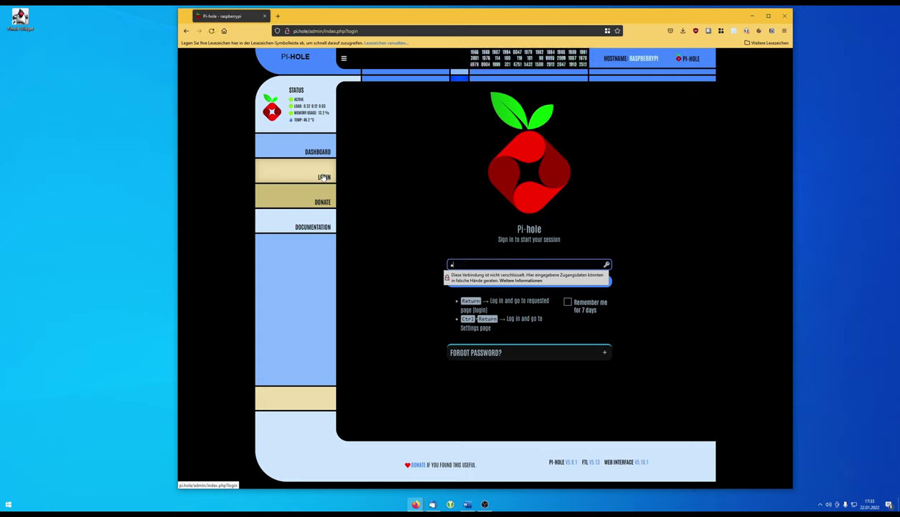
text(•••••)
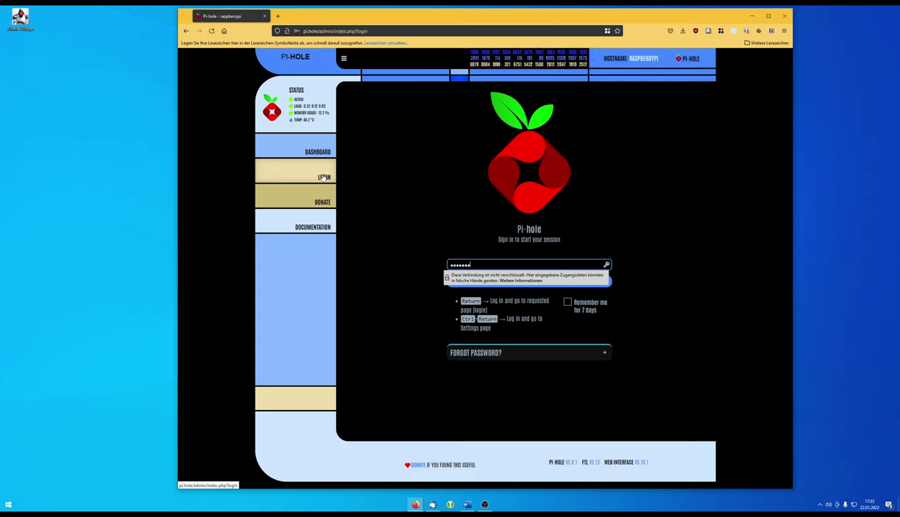
text(•••)
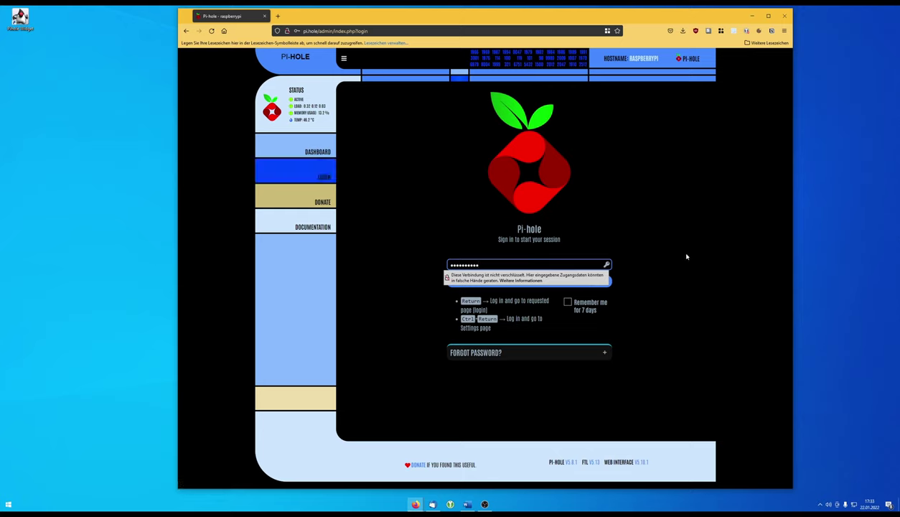
click(668, 249)
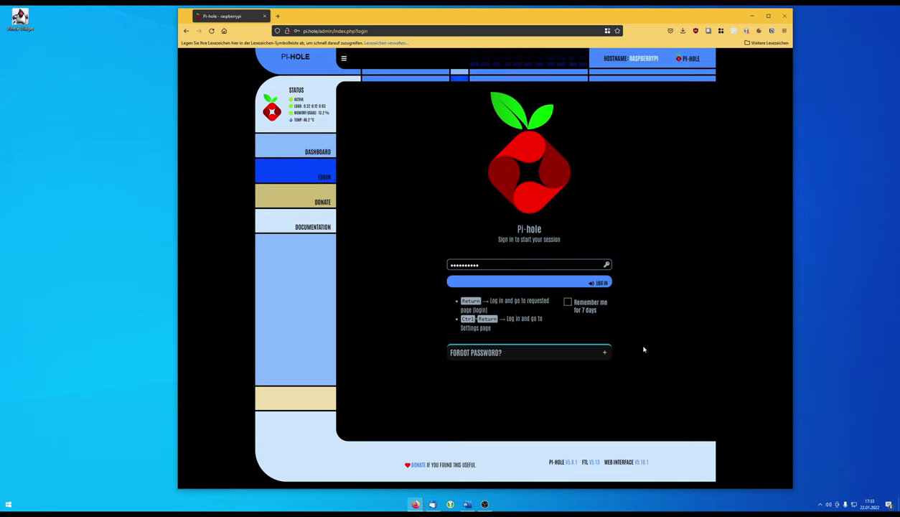
click(567, 302)
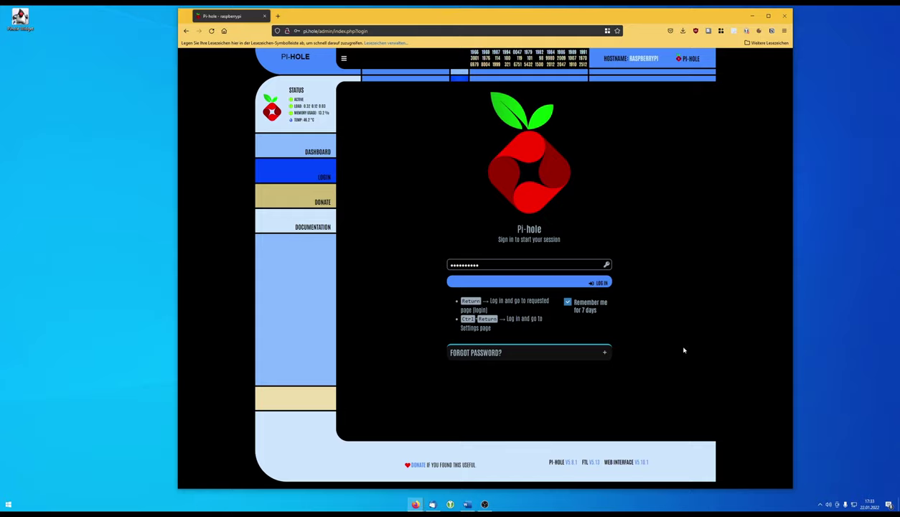
click(595, 285)
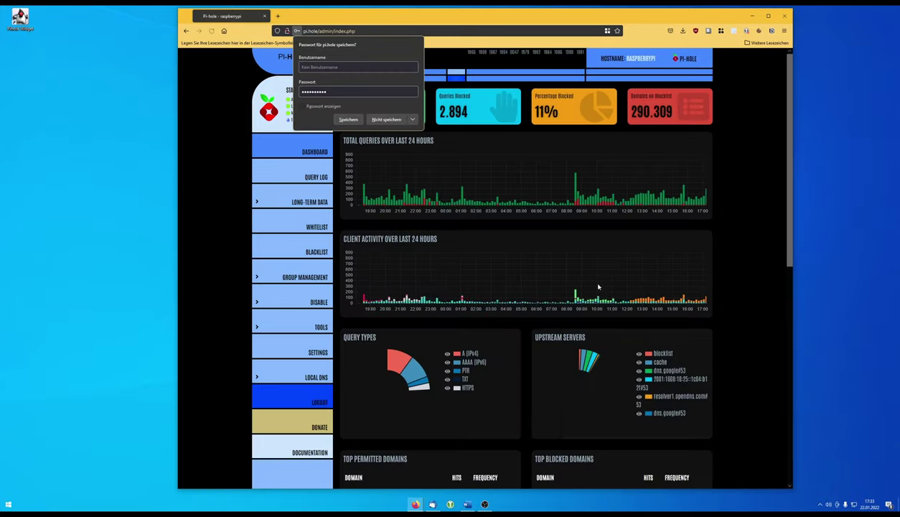
click(381, 119)
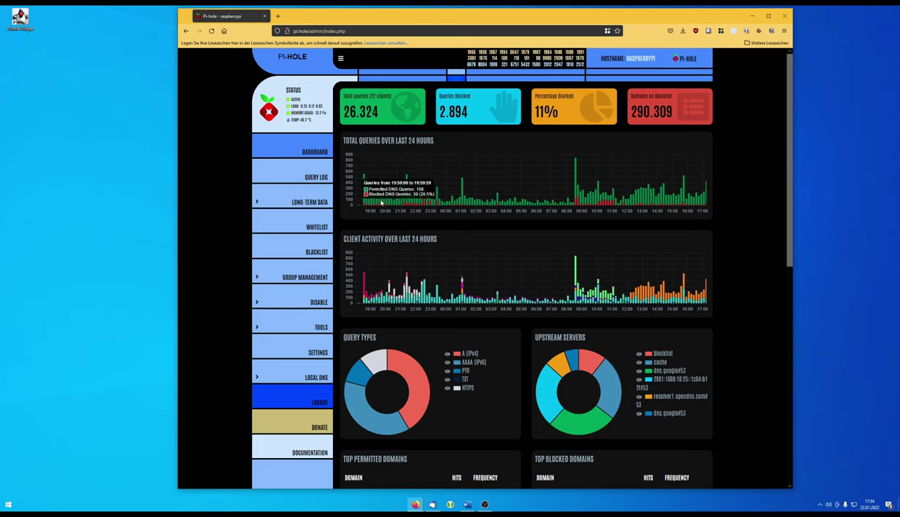
Reveal the API token in Pi-hole's API / Web interface settings and select the whole raw token text.
scroll(377, 215, down, 5)
scroll(372, 227, up, 5)
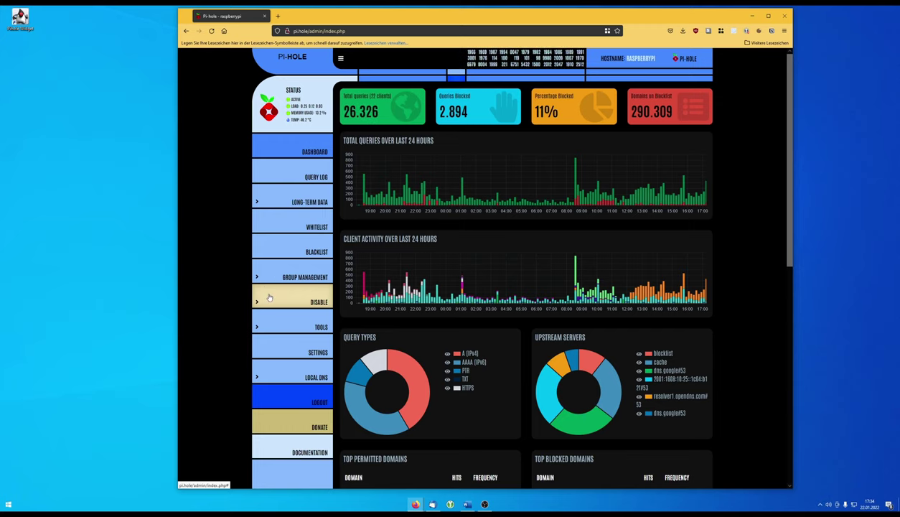
click(314, 355)
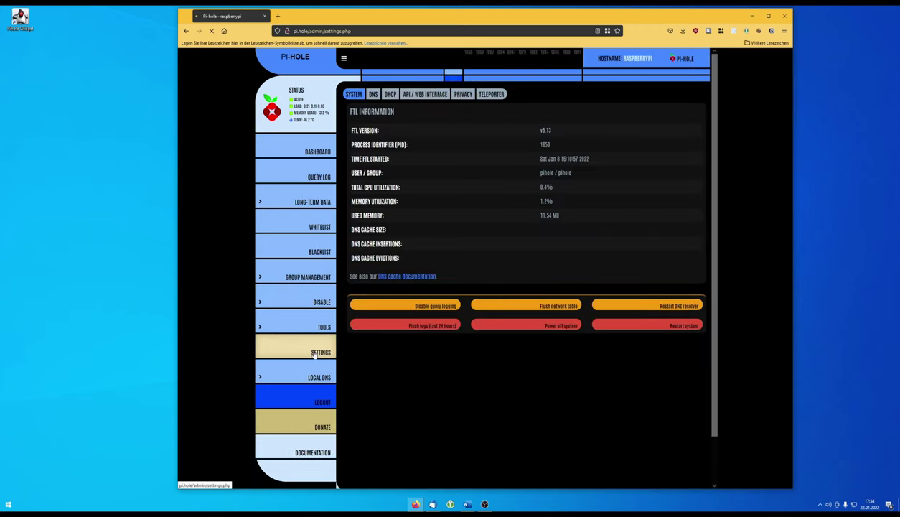
click(418, 96)
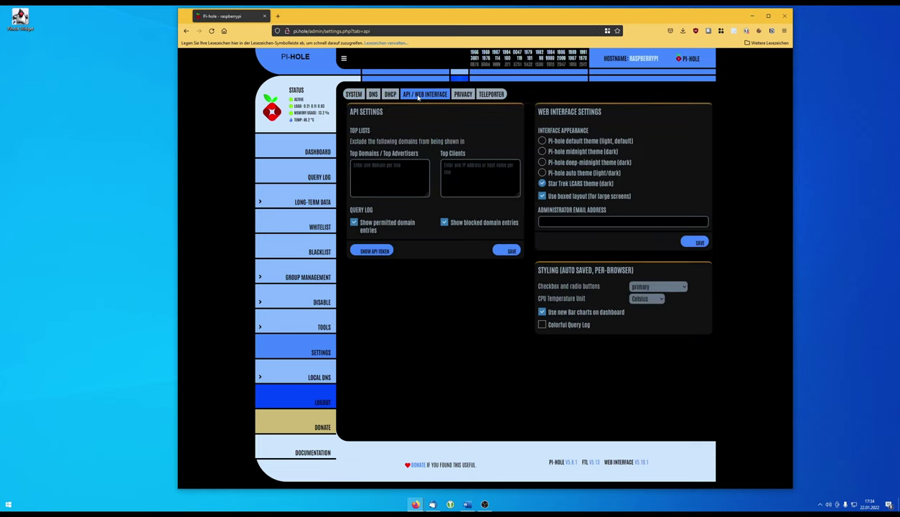
click(366, 253)
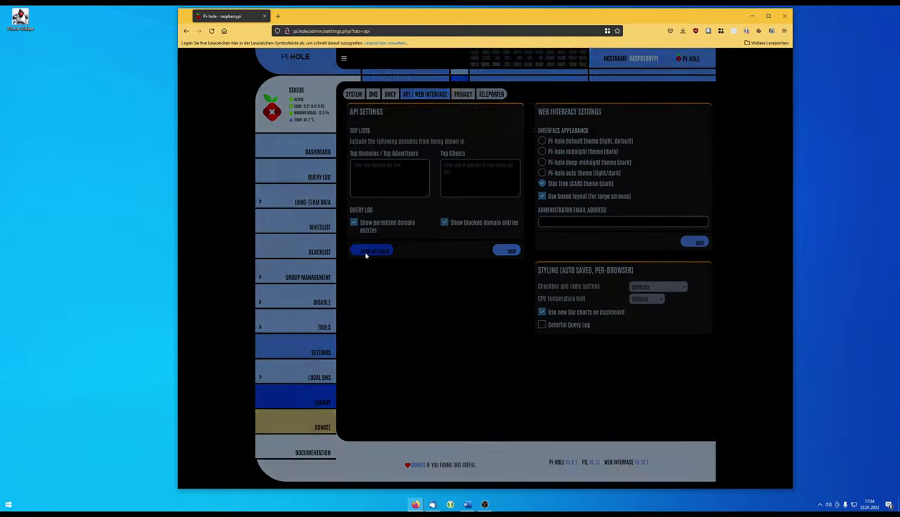
click(521, 127)
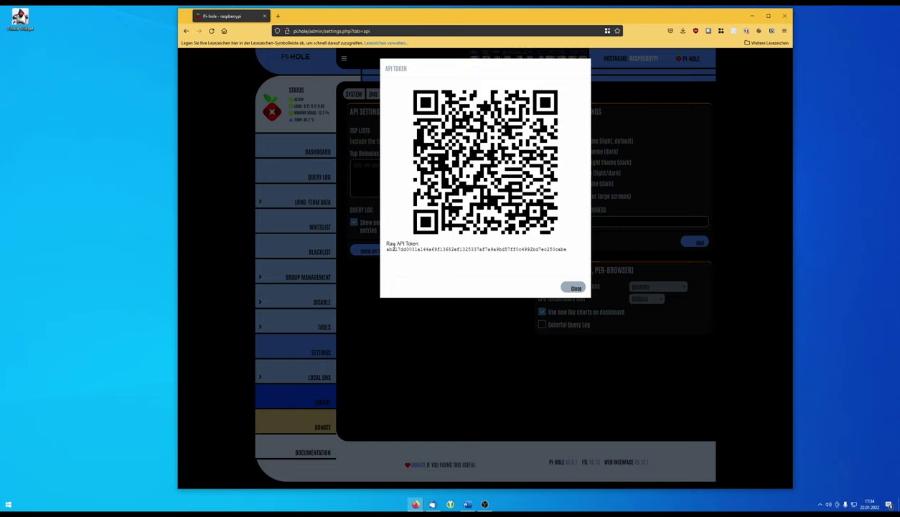
drag(387, 249, 577, 263)
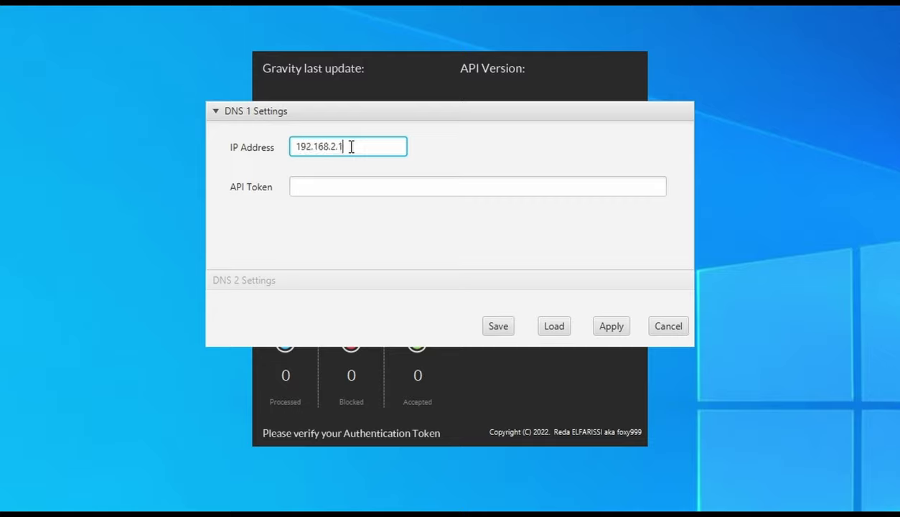
In the widget's DNS 1 settings, enter IP address 192.168.2.193 and paste the API token, saving and applying the configuration.
click(325, 192)
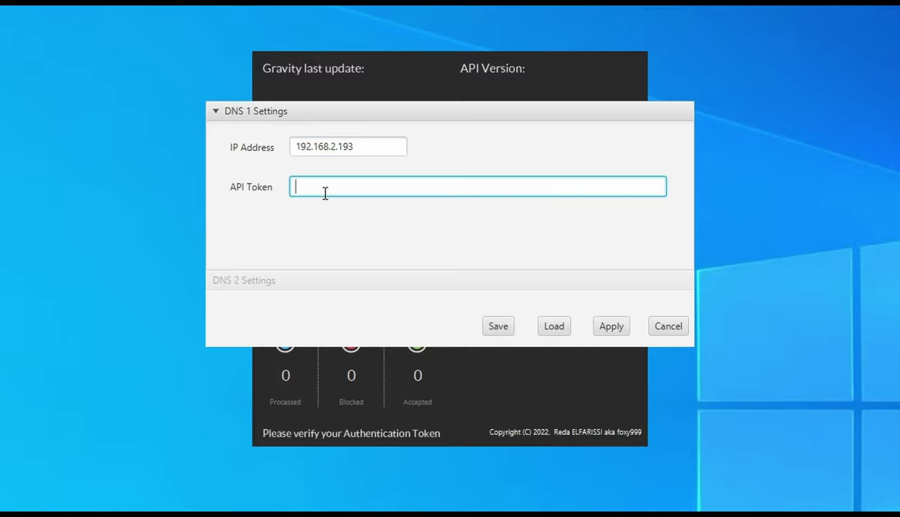
key(ctrl+v)
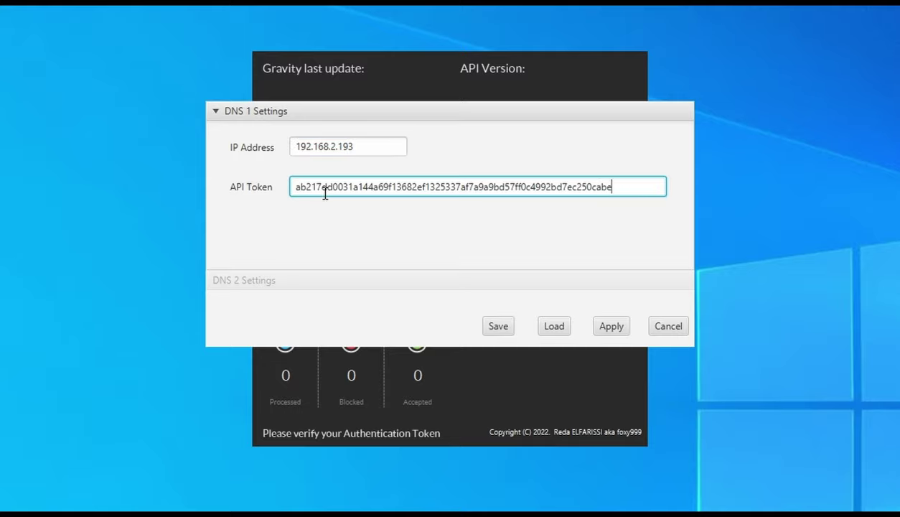
click(507, 334)
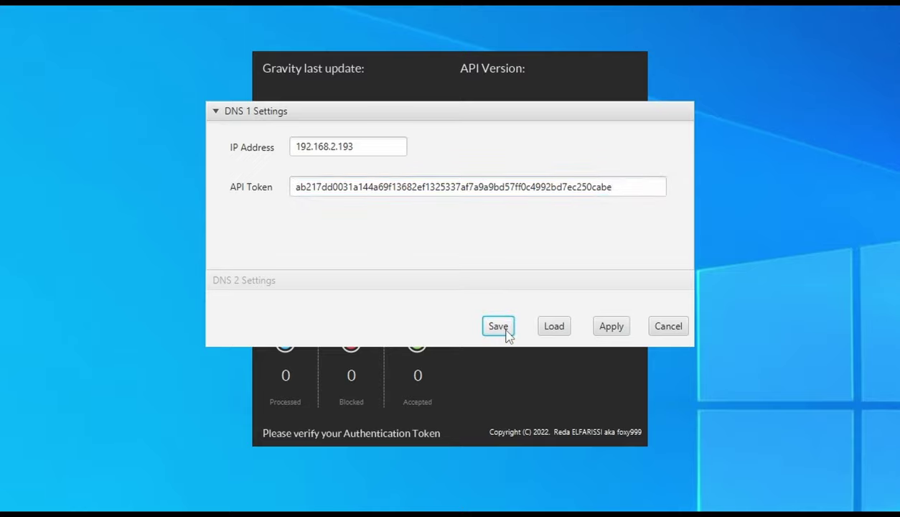
click(603, 328)
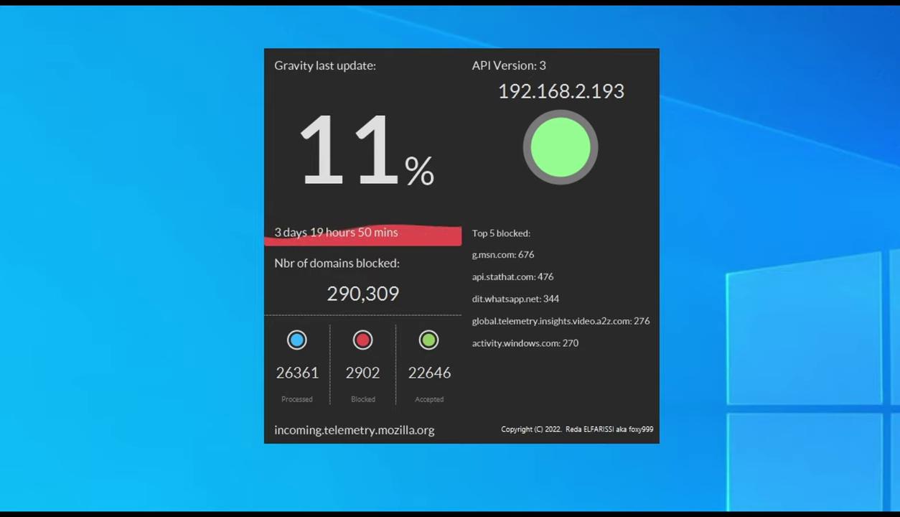
Review the widget's DNS 1 configuration and close it without making changes.
click(522, 430)
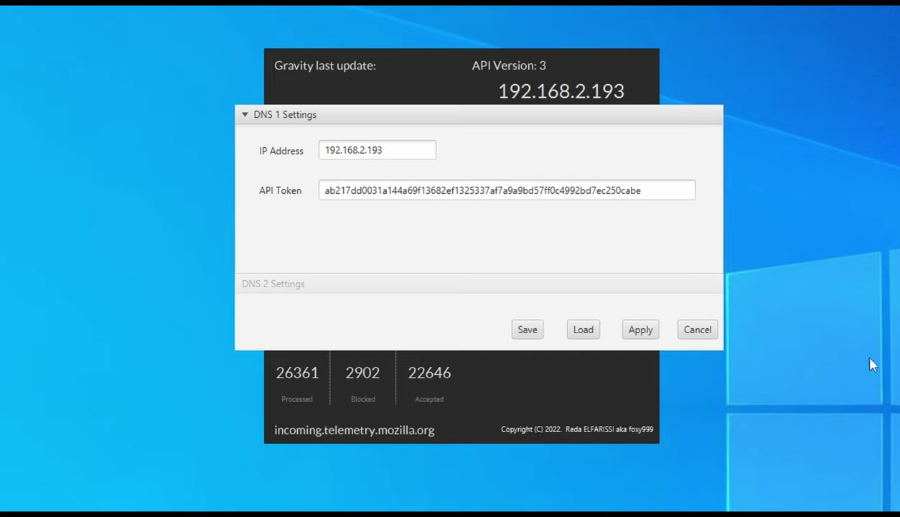
click(703, 335)
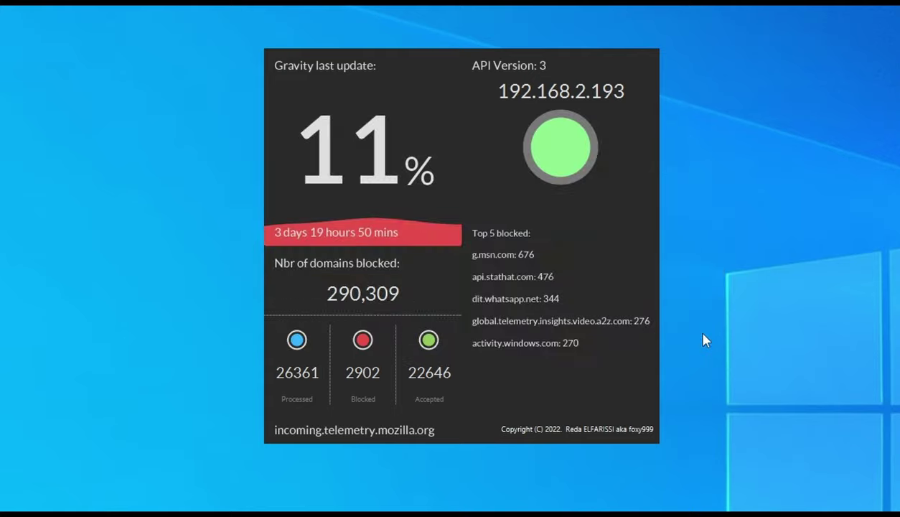
Refresh all of the widget's statistics and check the widget's version information.
right_click(556, 380)
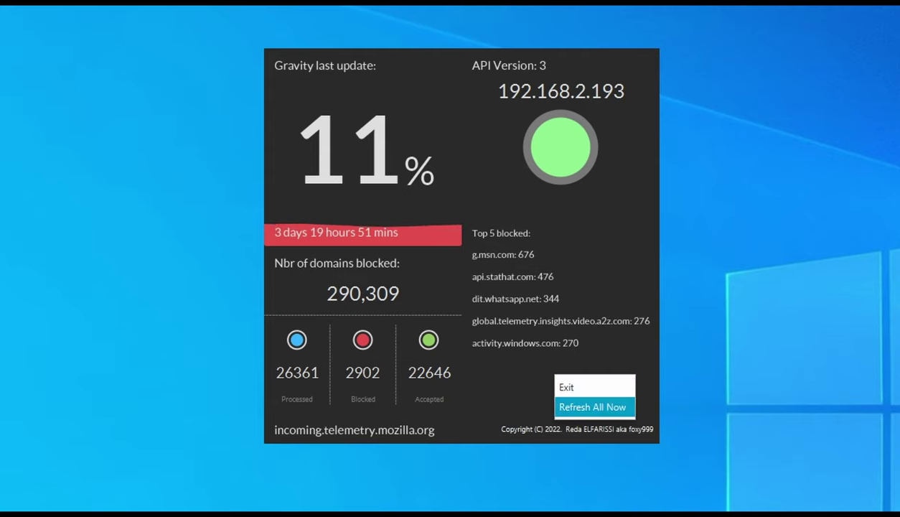
click(599, 406)
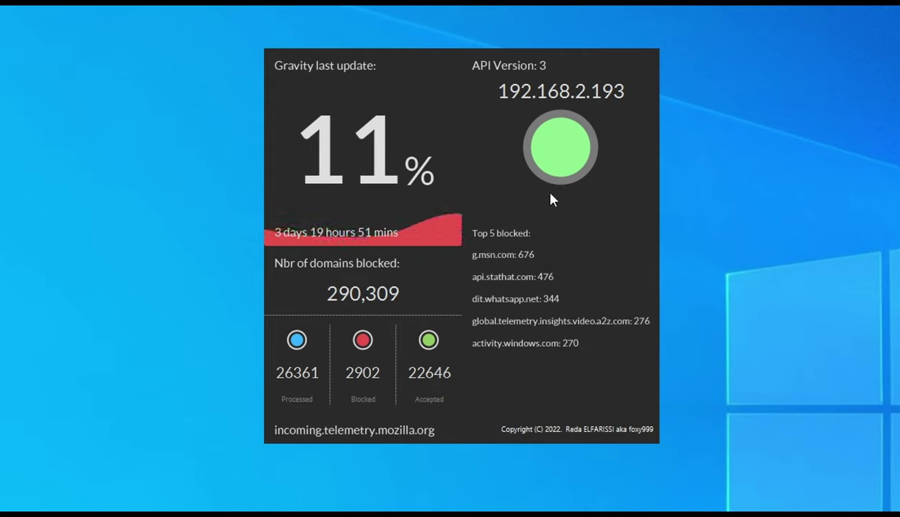
mouse_move(637, 102)
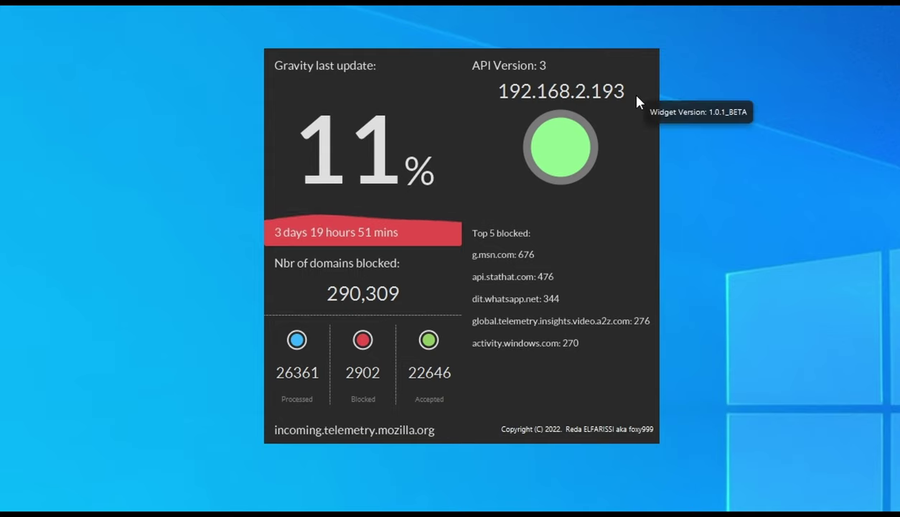